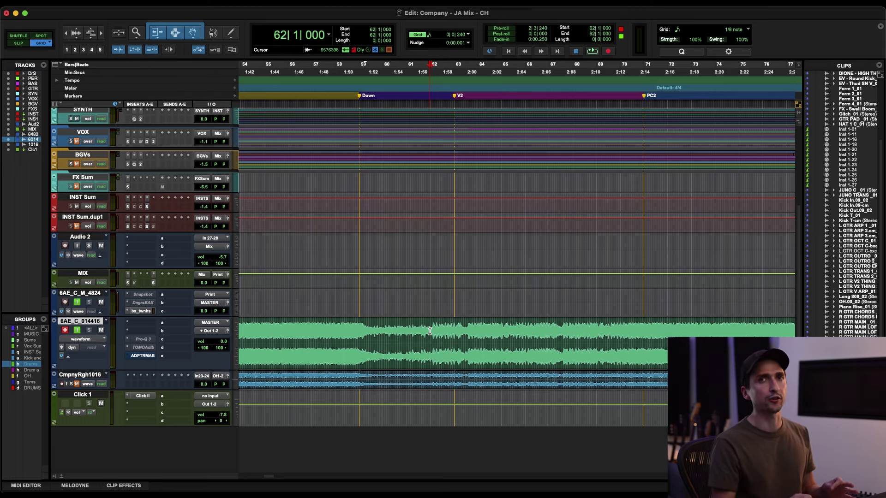
- Play the song section starting at bar 62 twice to audition the current mix
scroll(458, 378, right, 3)
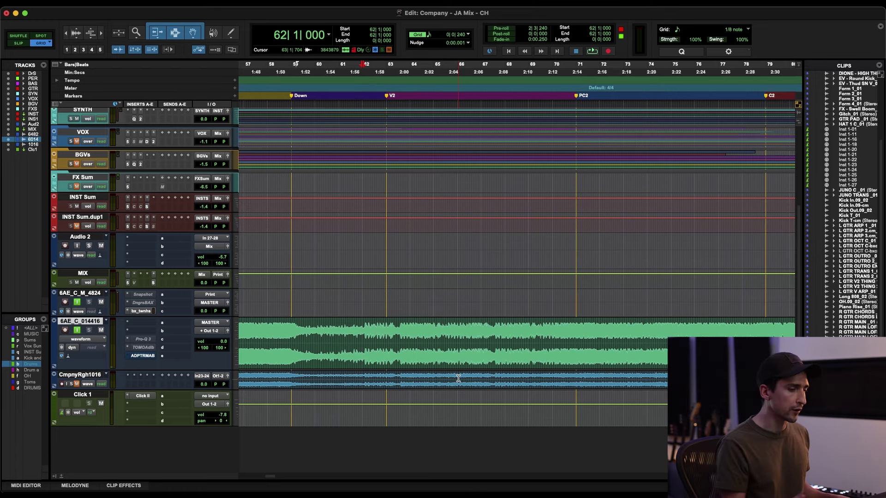
key(space)
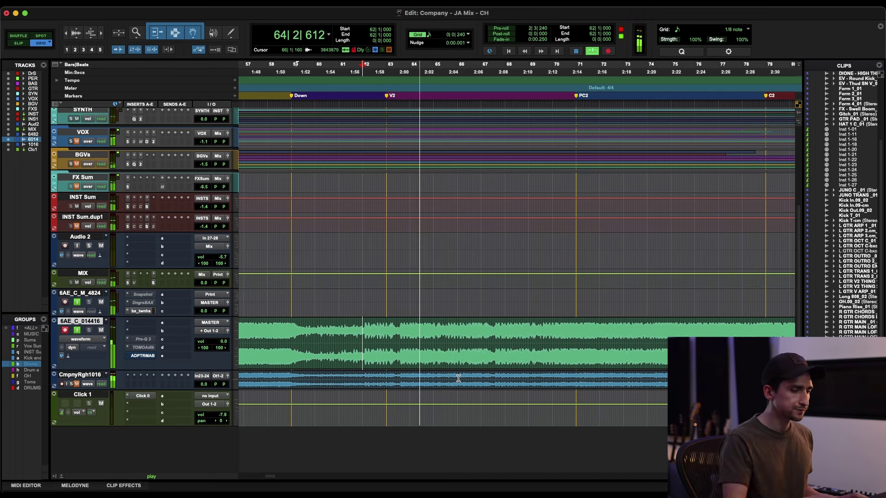
key(space)
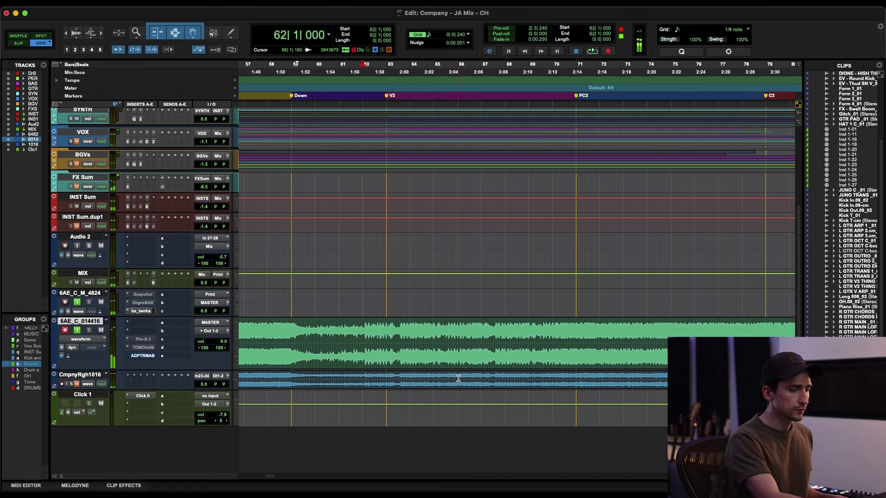
key(space)
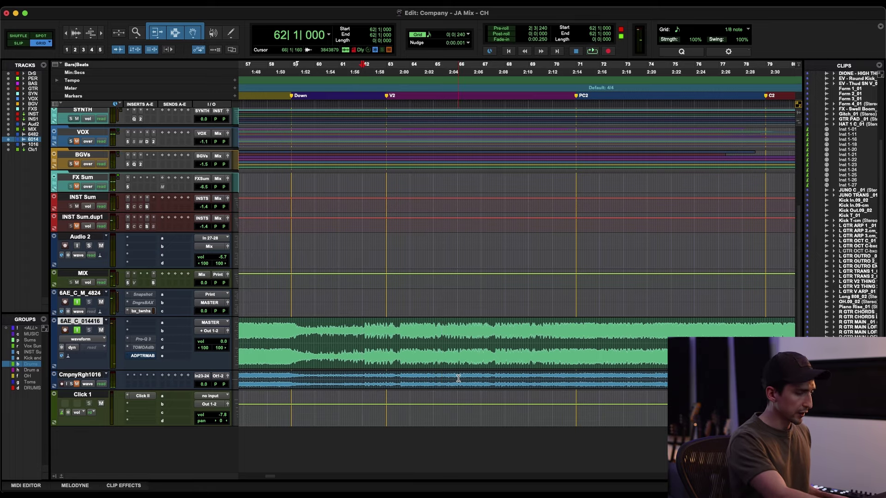
key(space)
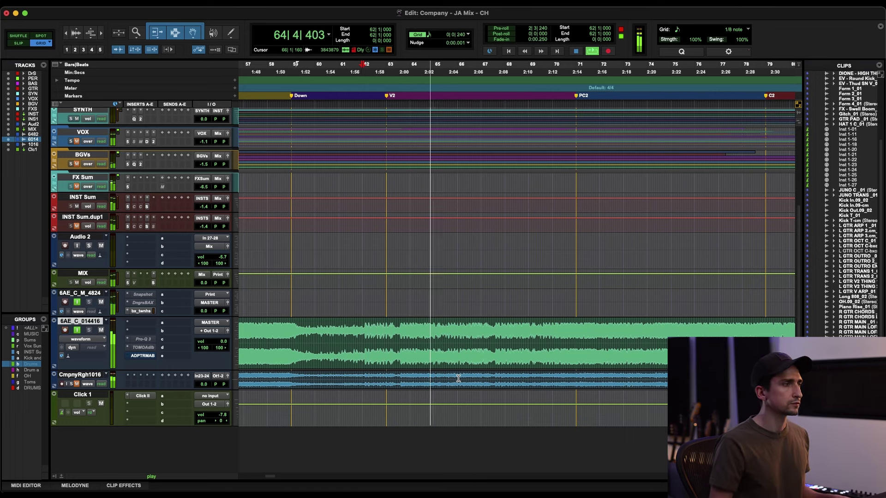
key(space)
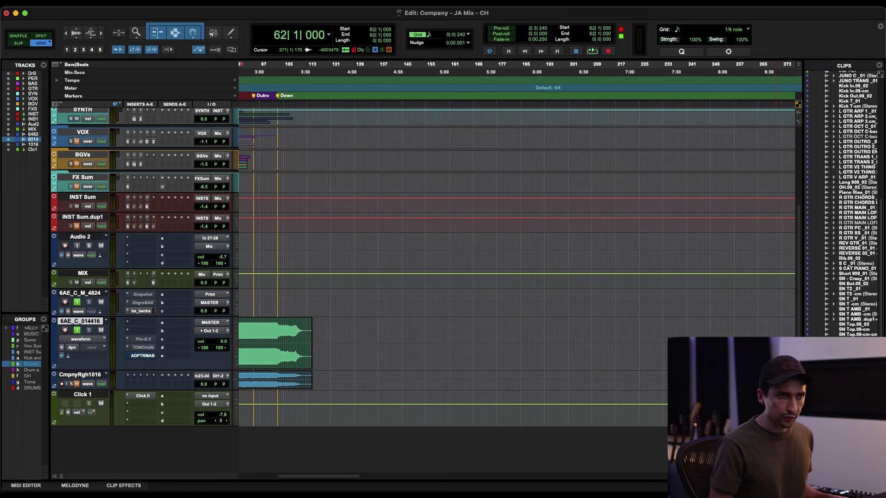
drag(793, 254, 341, 255)
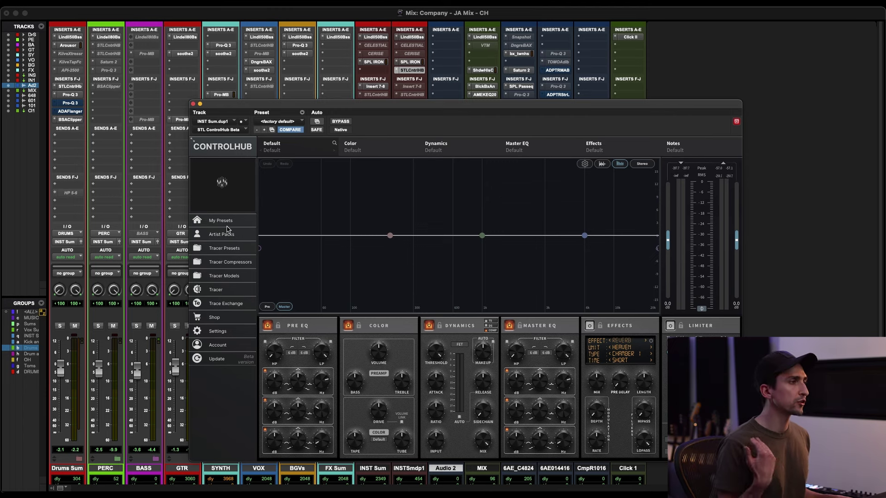
- Start a Complete Signal Chain trace in ControlHub and import the bounced "DIONE - 10...- CLAR .wav" file
click(212, 289)
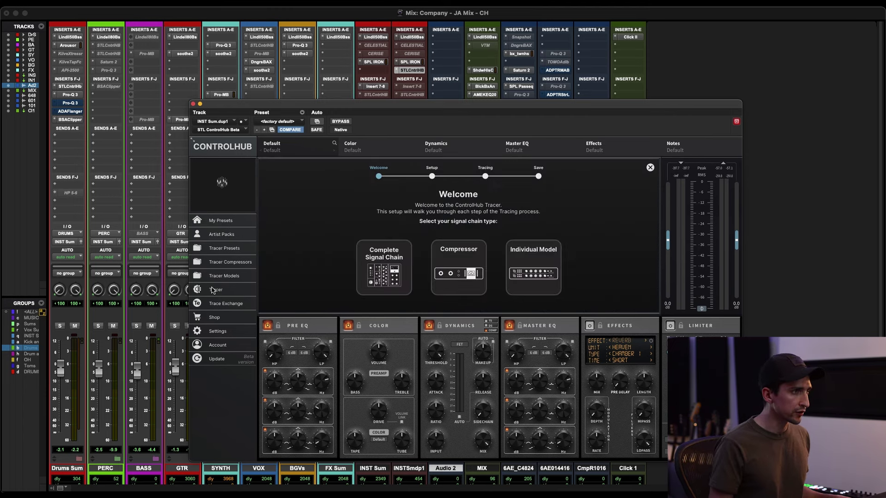
click(388, 278)
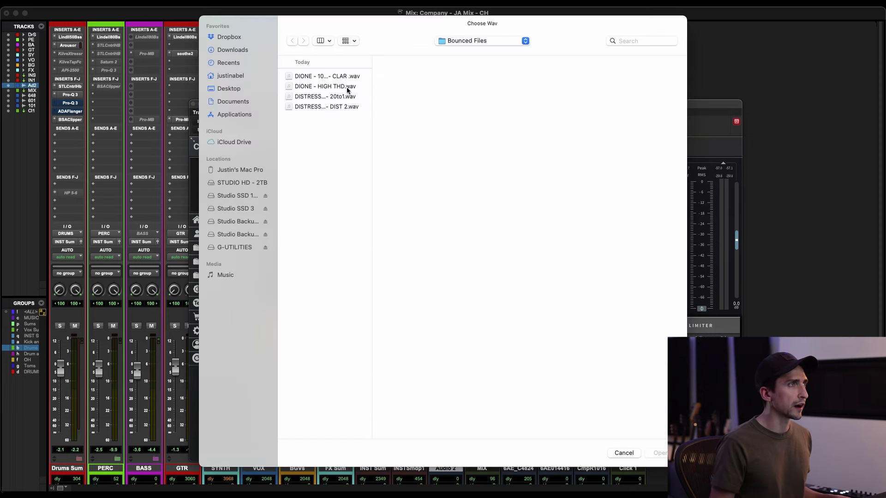
click(329, 76)
key(Return)
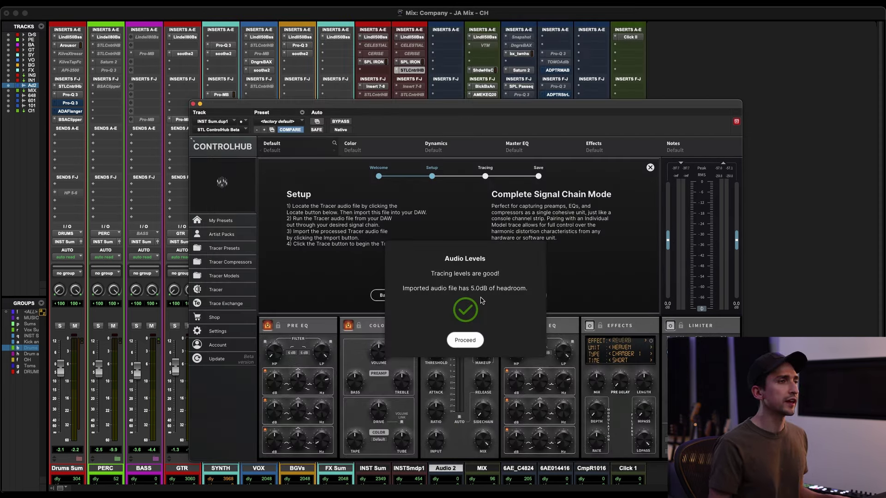
- Accept the imported file's levels and run a stereo trace, allowing the current plug-in settings to be replaced
click(465, 341)
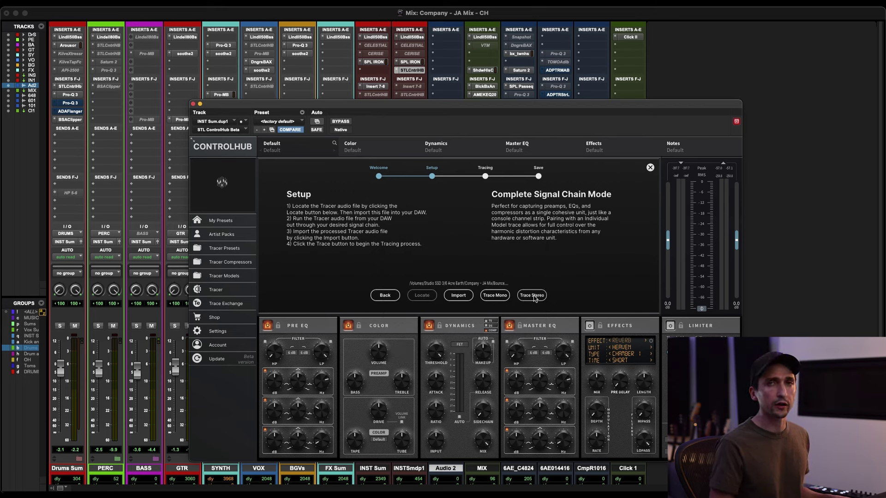
click(533, 296)
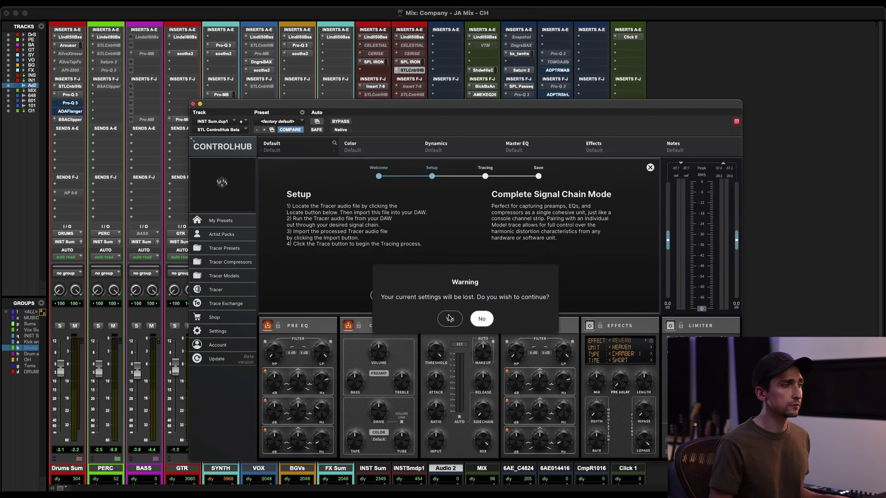
click(461, 317)
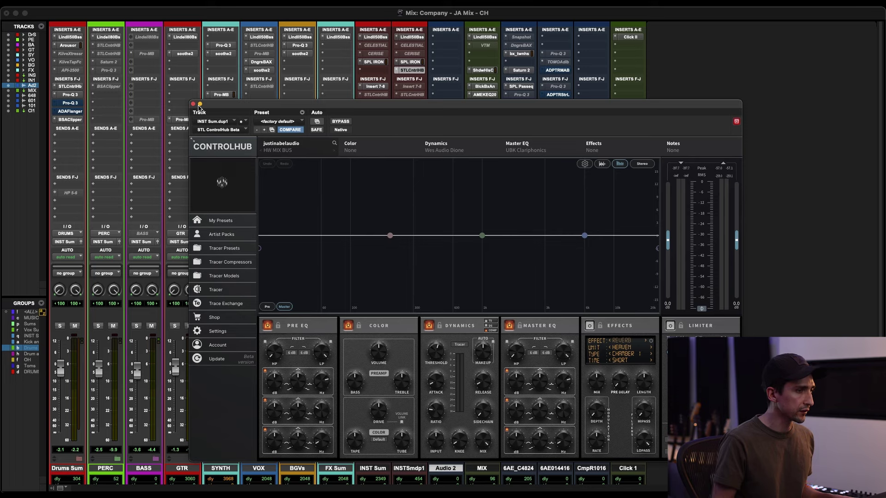
- Play the mix in the Edit window while bypassing and re-enabling ControlHub to compare the traced chain
key(super+equal)
key(space)
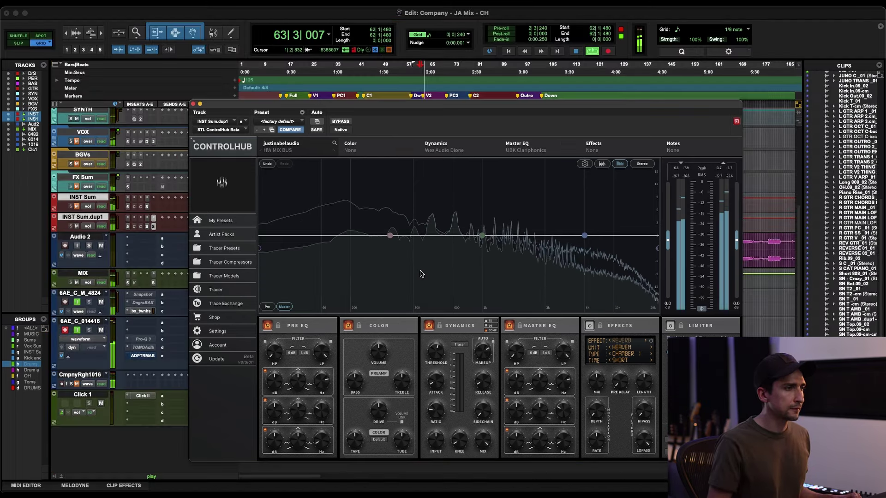
click(341, 122)
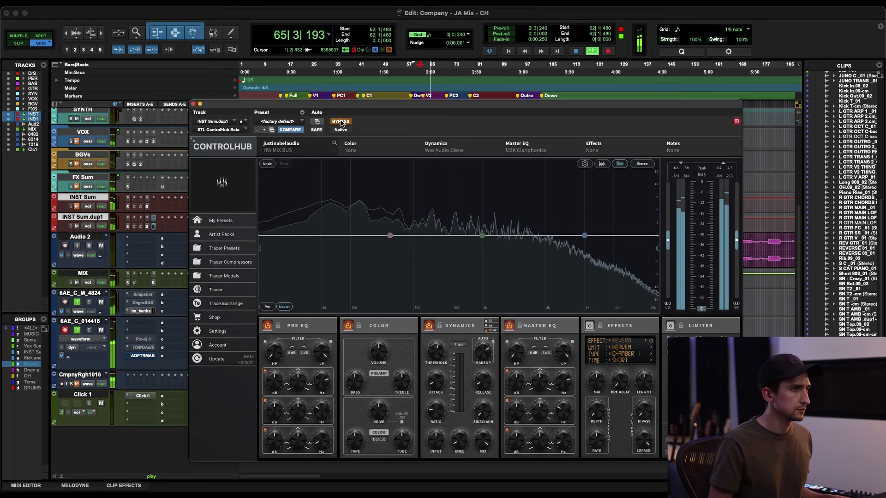
click(341, 122)
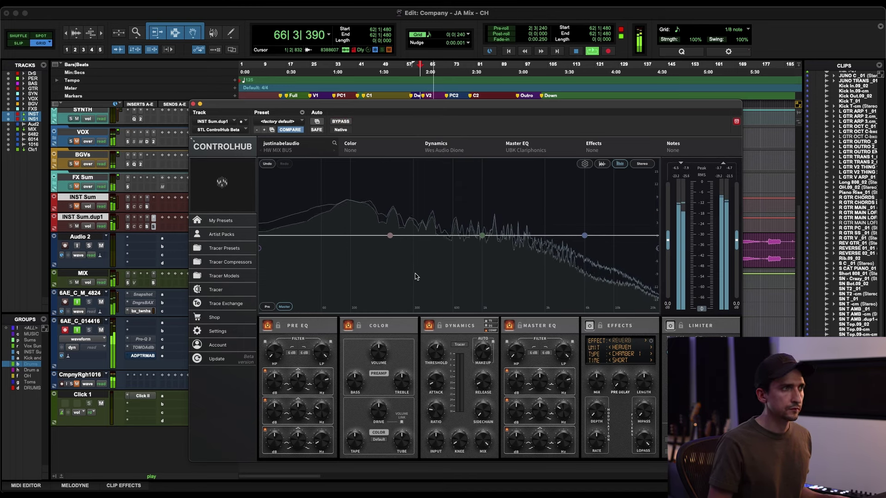
key(space)
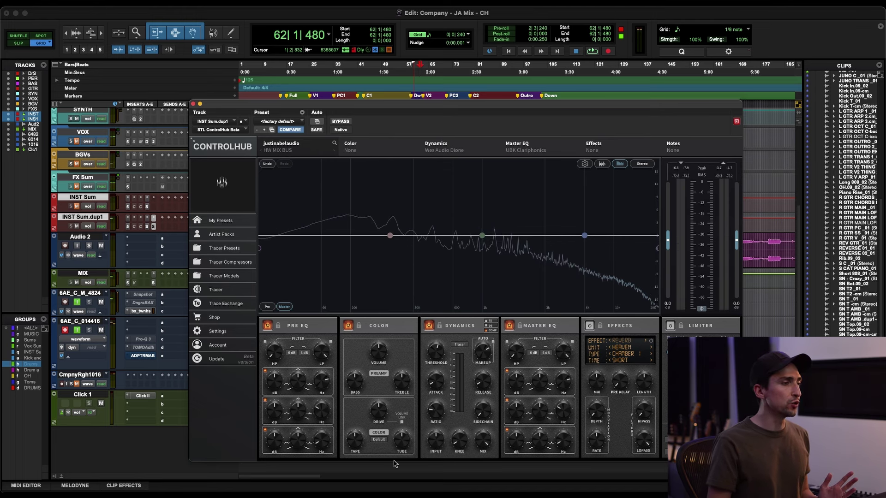
- Load the Dione High THD tracer model from JWA MODELS into the Color section
click(379, 439)
mouse_move(390, 455)
mouse_move(459, 455)
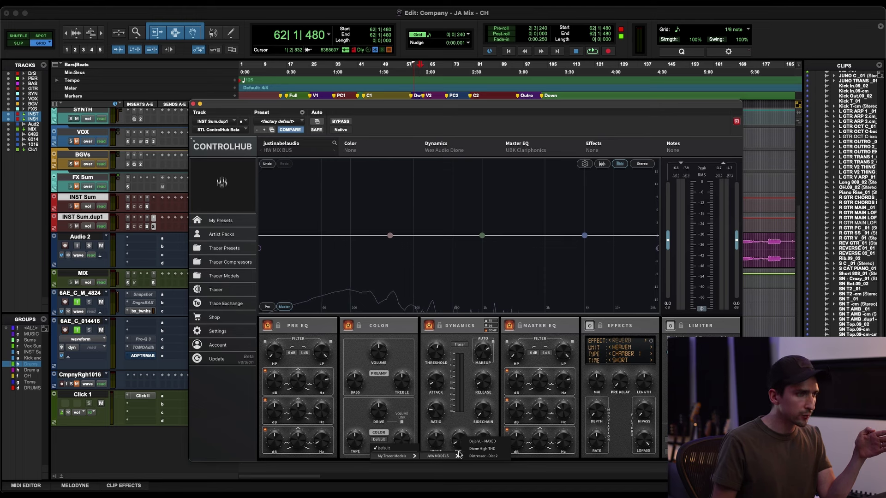
click(482, 449)
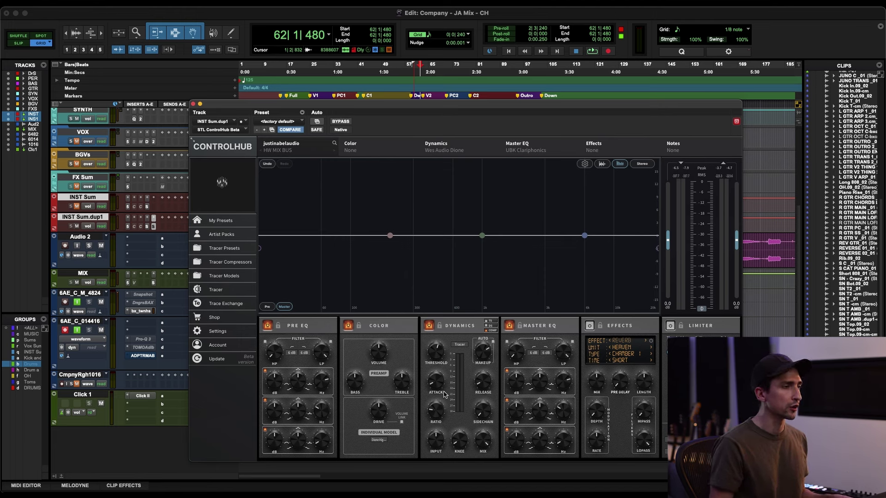
- Play the section from bar 62, toggling ControlHub's bypass to compare the sound with the Dione High THD model
key(space)
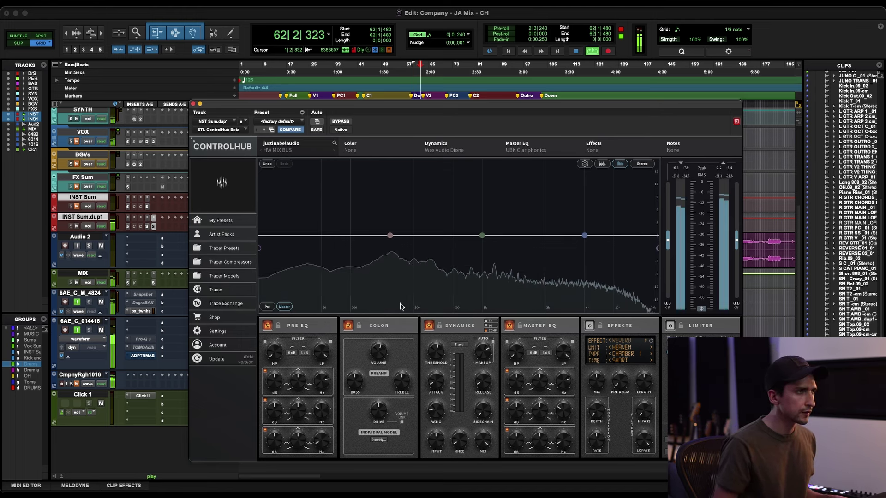
click(341, 121)
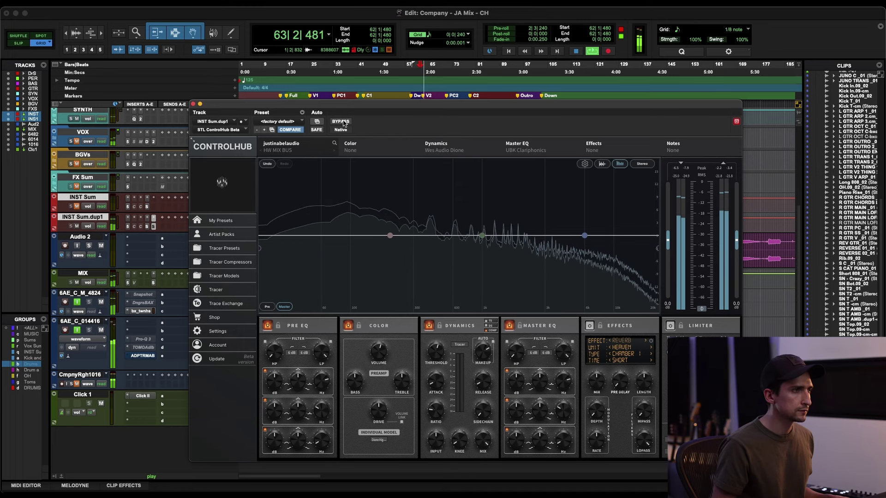
click(341, 122)
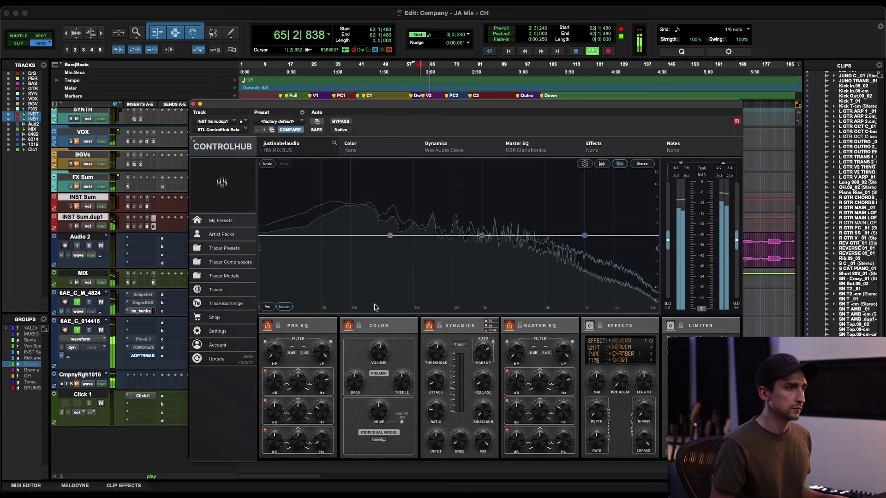
key(space)
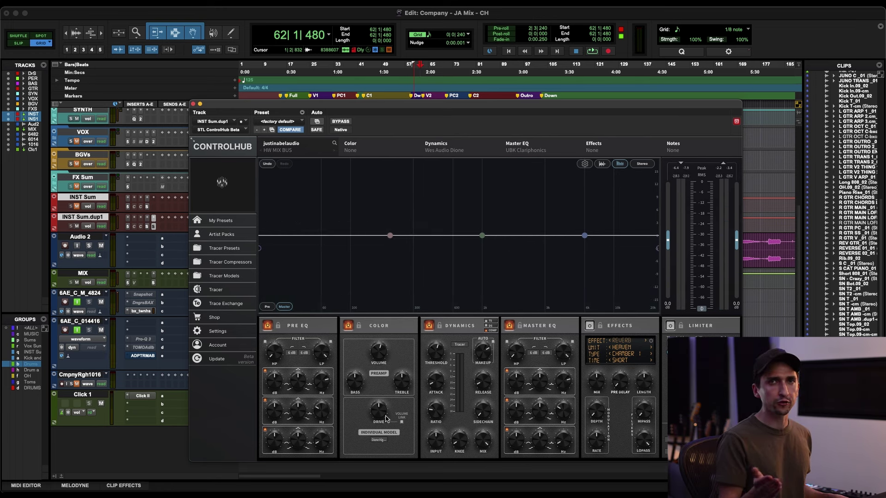
- During playback, raise the Color section's drive to 6.7 dB with Volume Link on and bypass ControlHub for comparison
key(space)
mouse_move(383, 412)
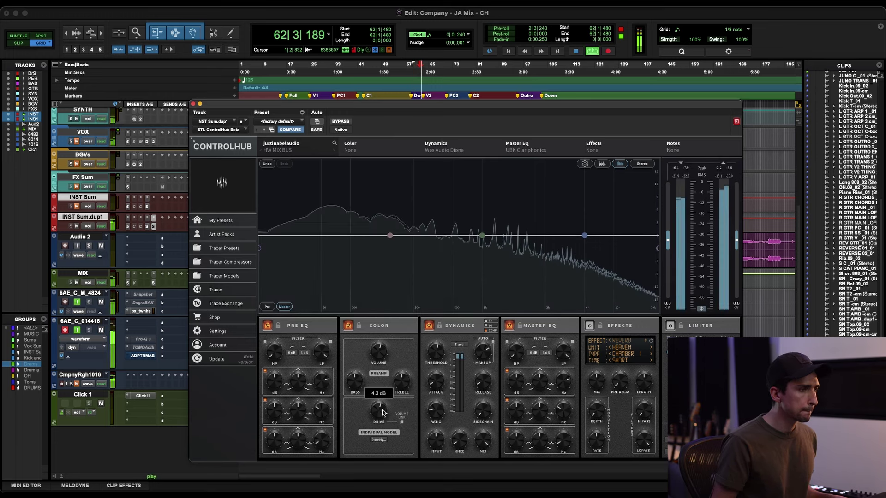
scroll(382, 415, up, 4)
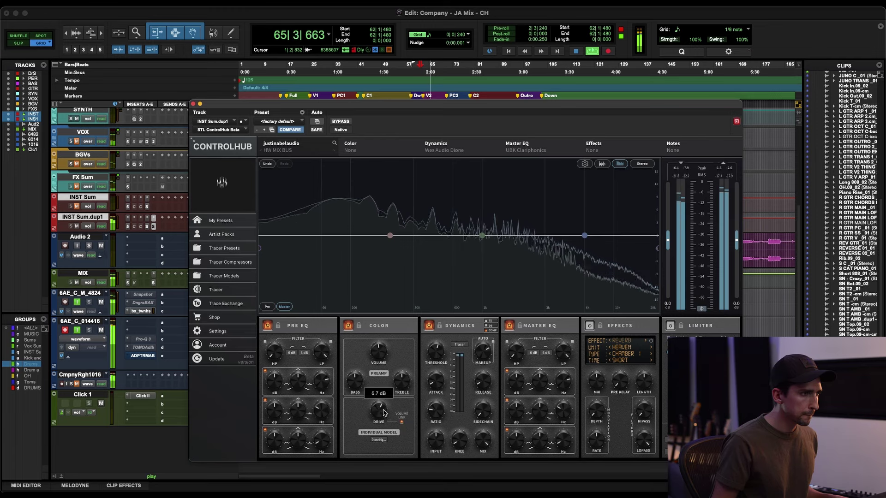
click(340, 121)
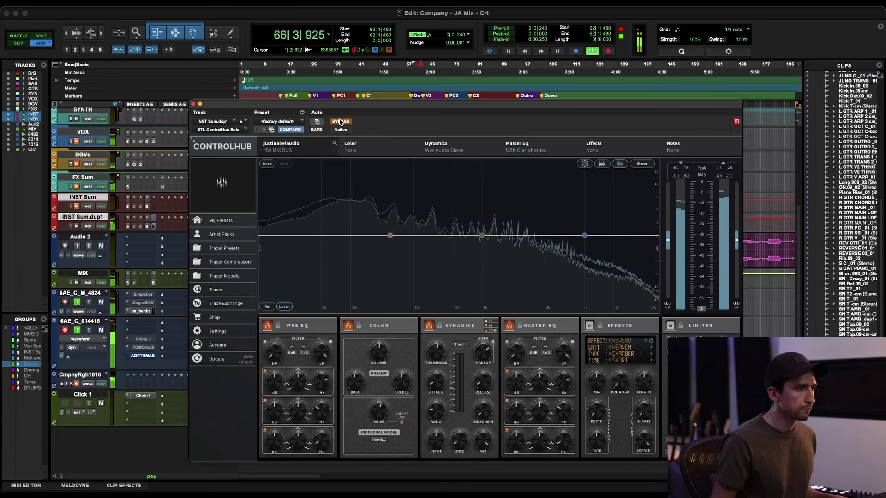
- Lower the Color section's drive to about -3.1 dB, compare against bypass, and stop playback with ControlHub active
drag(379, 404, 380, 448)
drag(373, 387, 381, 417)
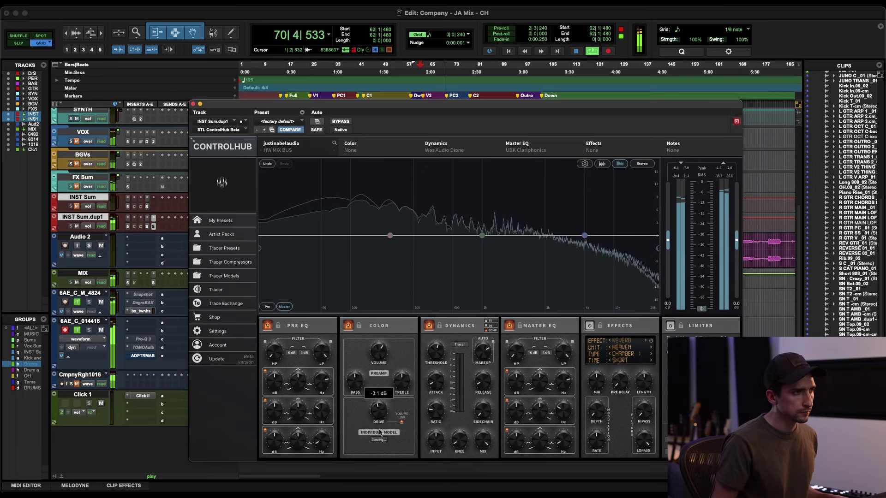
click(338, 122)
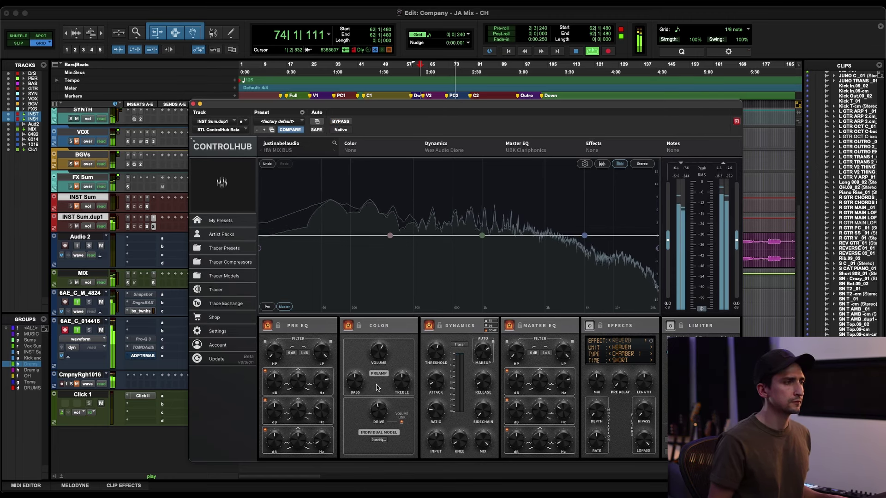
key(space)
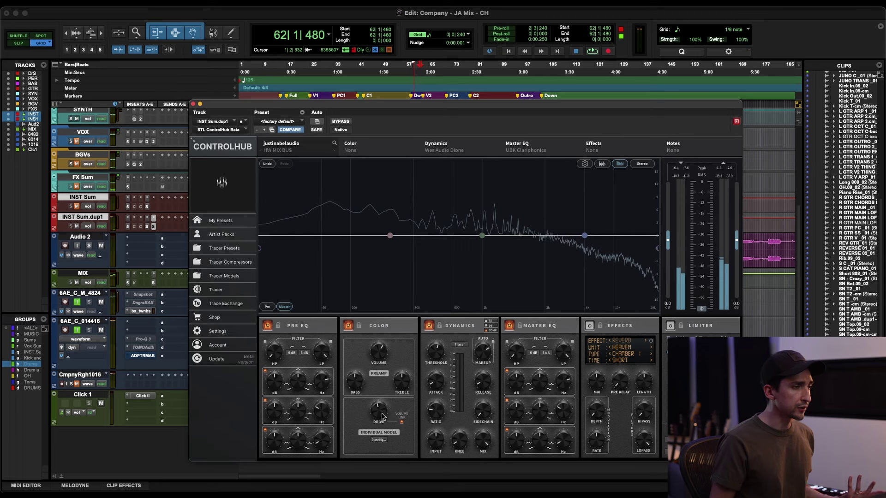
- Switch the Color section's individual model to Distressor - Dist 2 from JWA MODELS
click(379, 441)
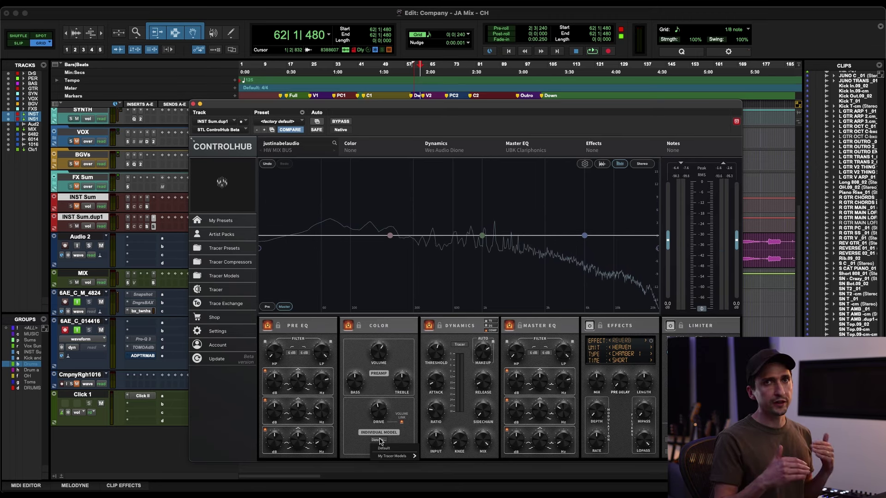
mouse_move(382, 457)
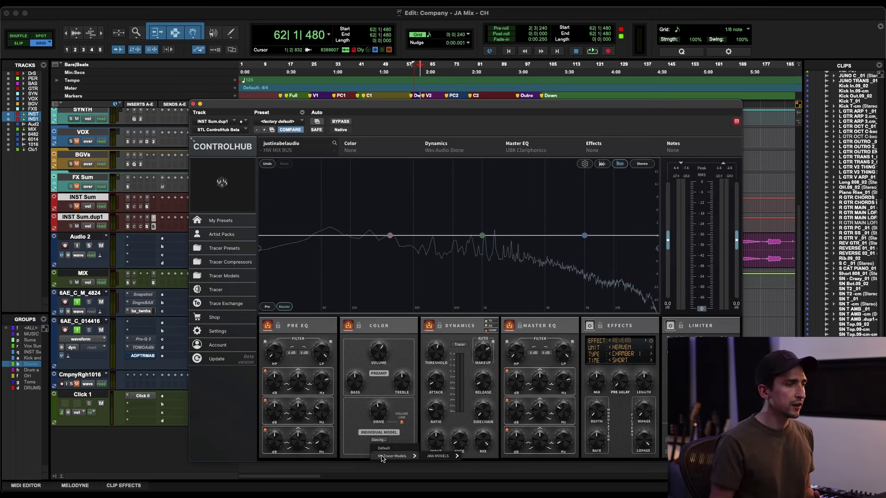
mouse_move(438, 456)
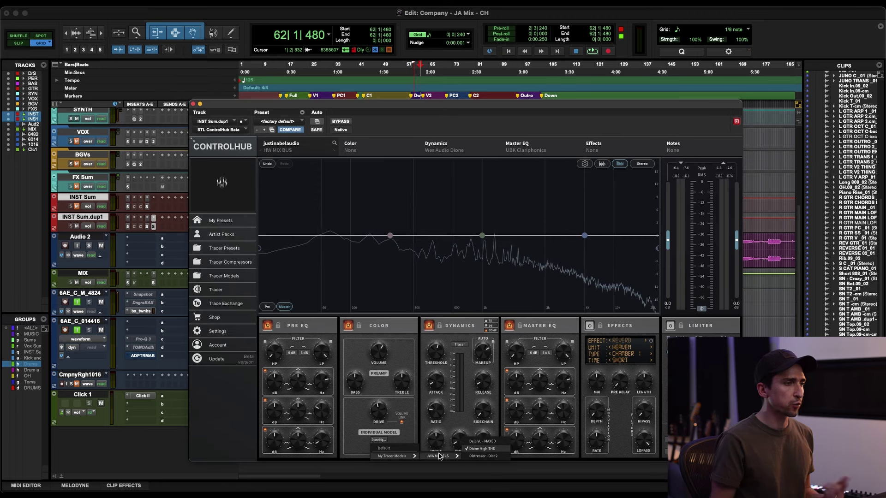
click(482, 457)
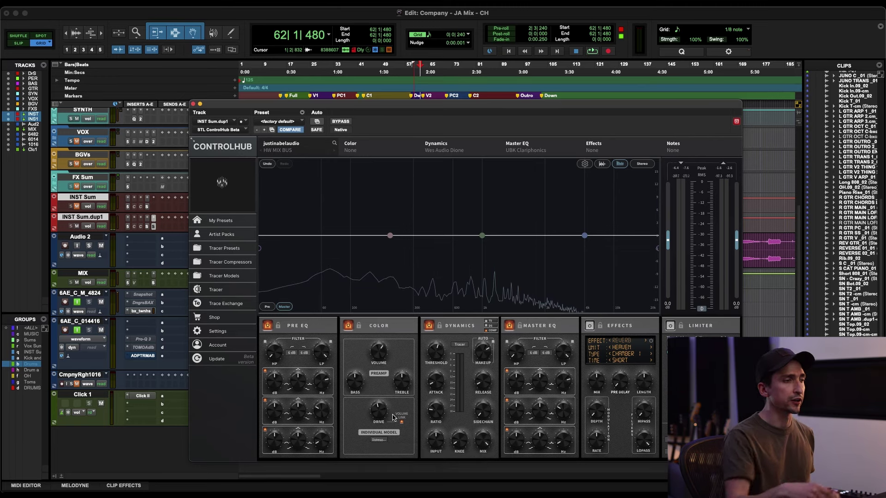
- Play the section from bar 62, switching the Color section off and on to compare the Dist 2 model, and stop playback
key(space)
mouse_move(380, 419)
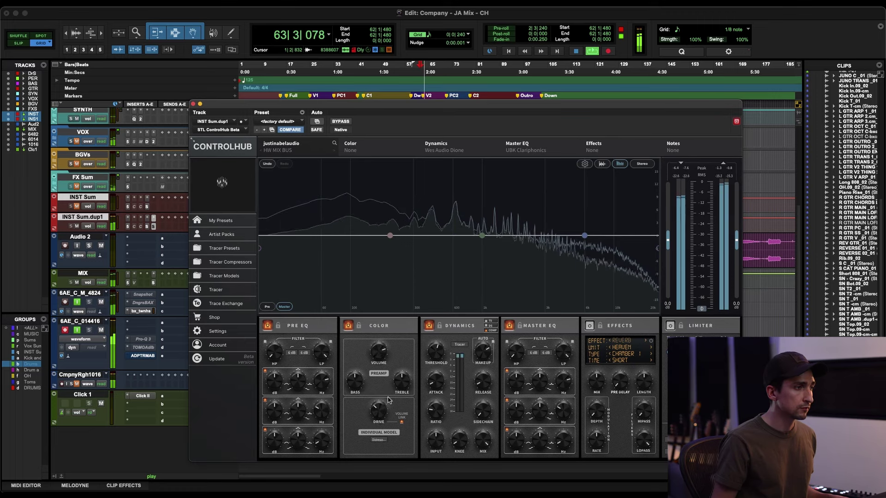
click(348, 326)
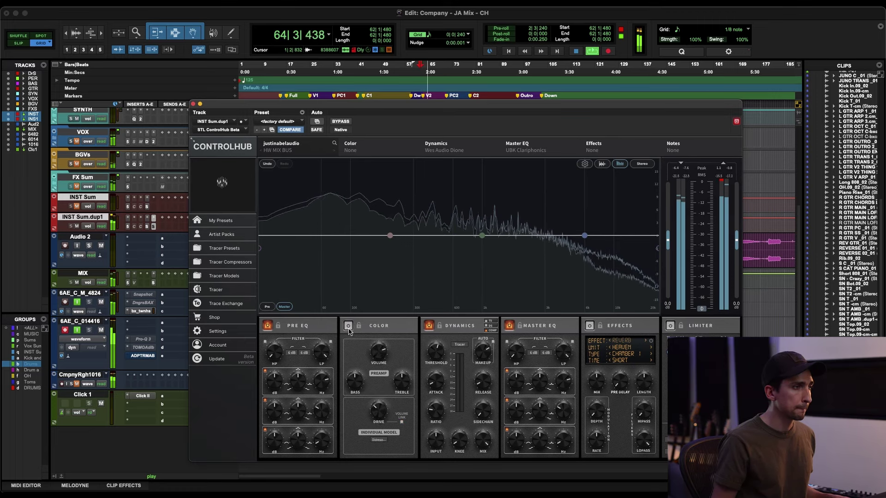
click(348, 326)
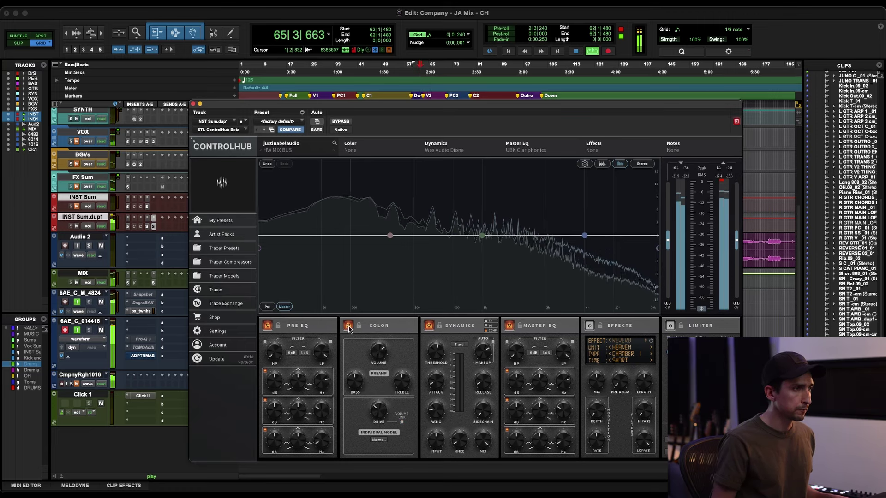
mouse_move(384, 403)
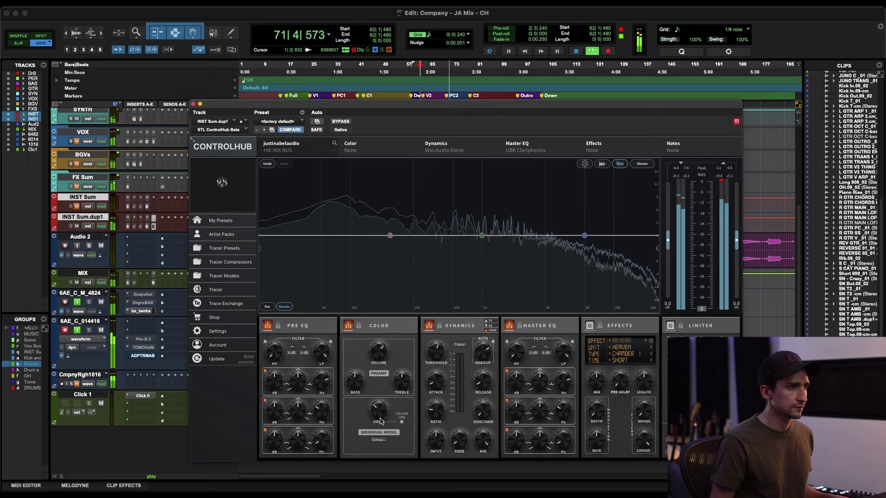
mouse_move(378, 359)
key(space)
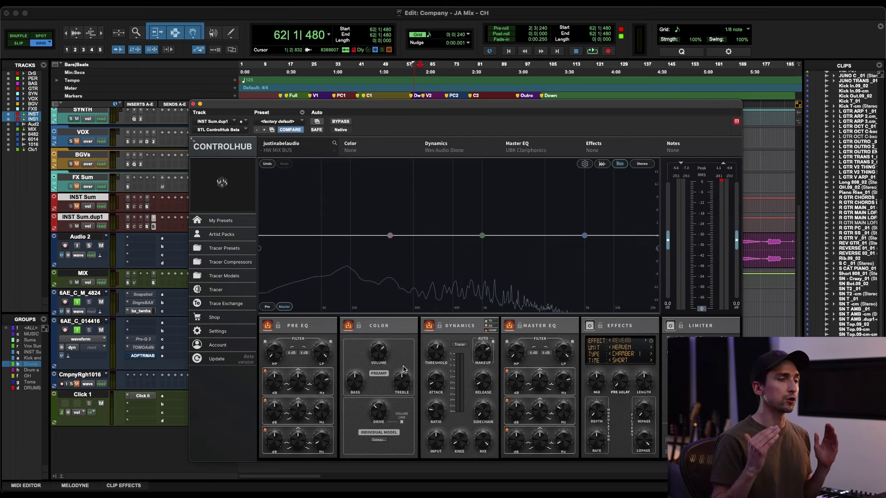
key(space)
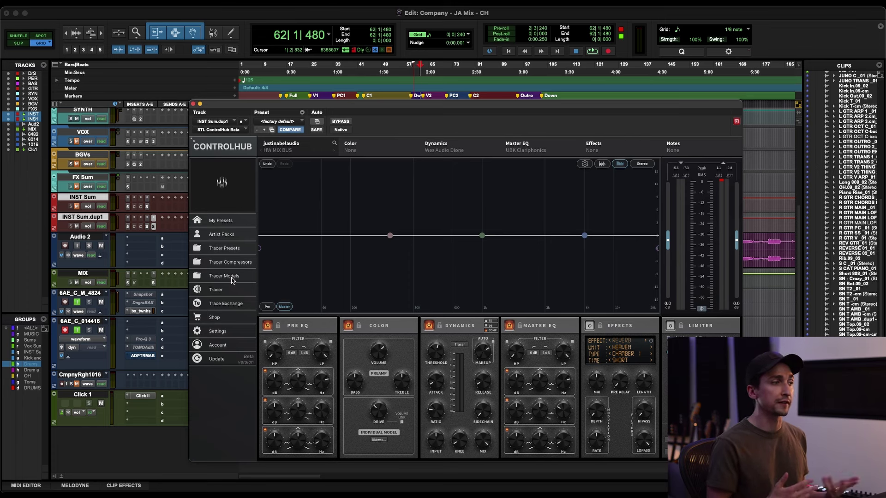
- Save the current chain as a new tracer preset named "Mix Bus with Dist 2" in the JWA AUG 2024 folder
click(228, 249)
click(215, 261)
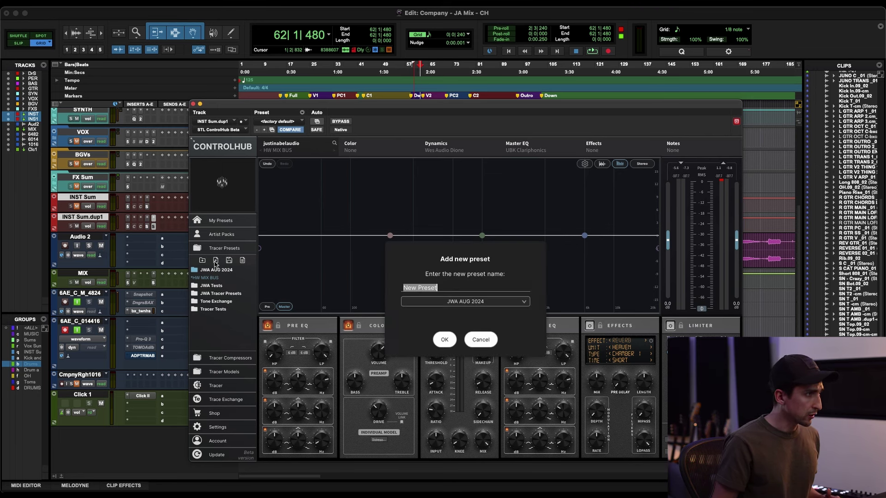
text(Mix Bus with Dist 2)
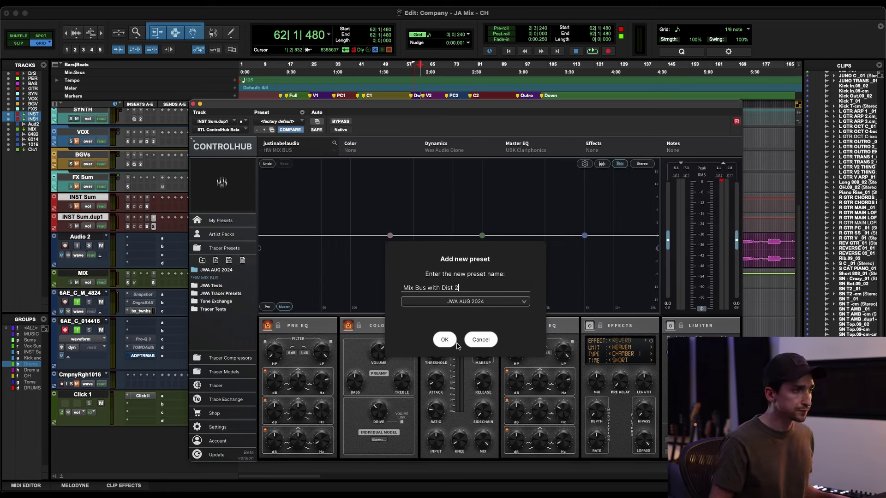
click(456, 344)
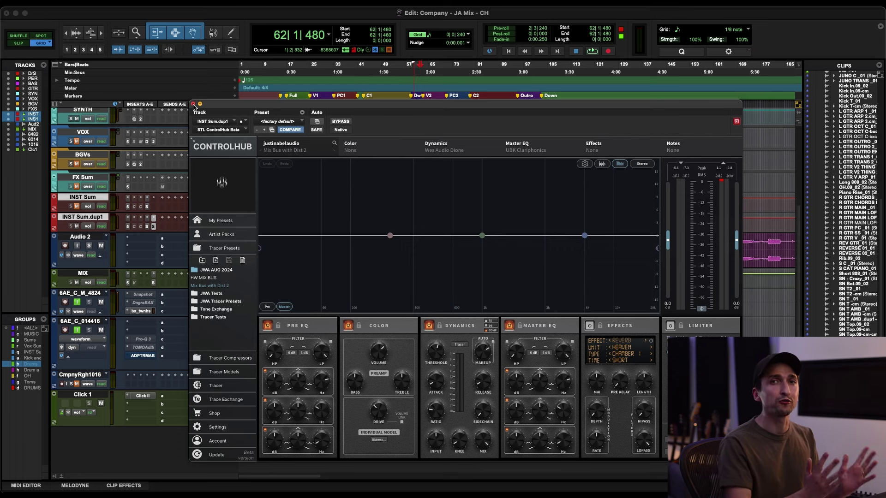
- In the mixer, copy ControlHub from INST Sum.dup1 to VOX's first F-J insert slot and unmute VOX, BGVs and FX Sum
key(super+equal)
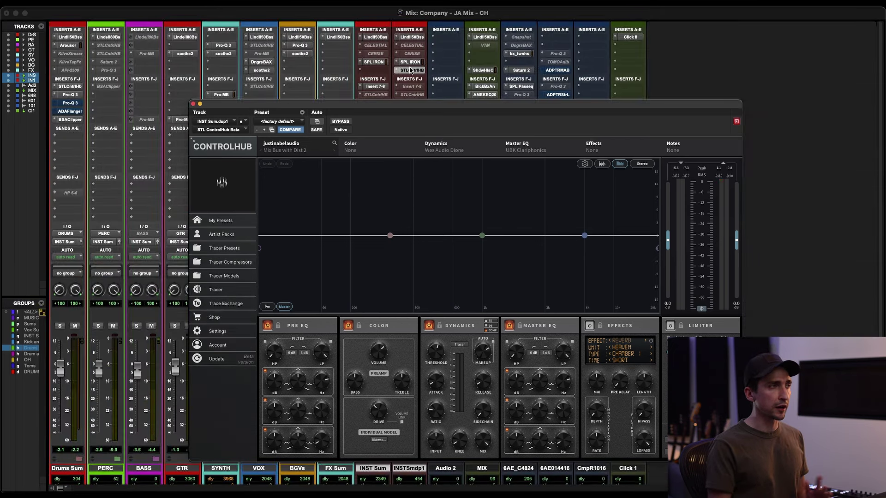
click(410, 71)
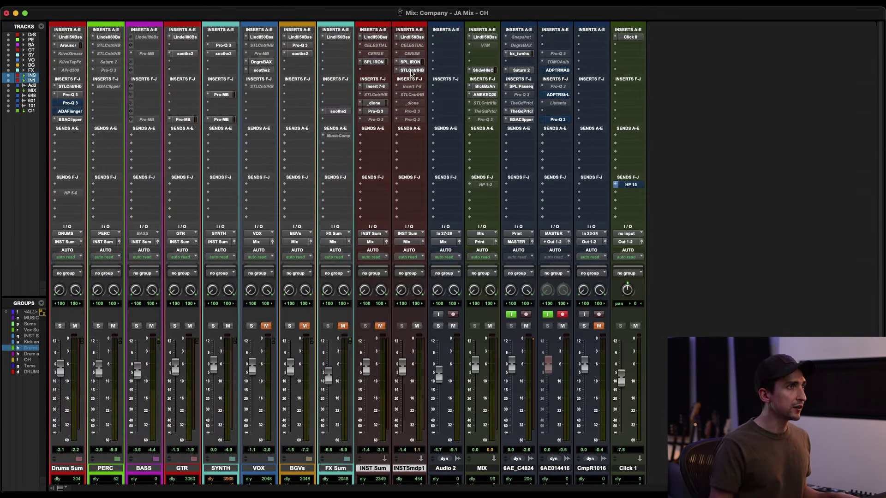
drag(411, 73, 262, 87)
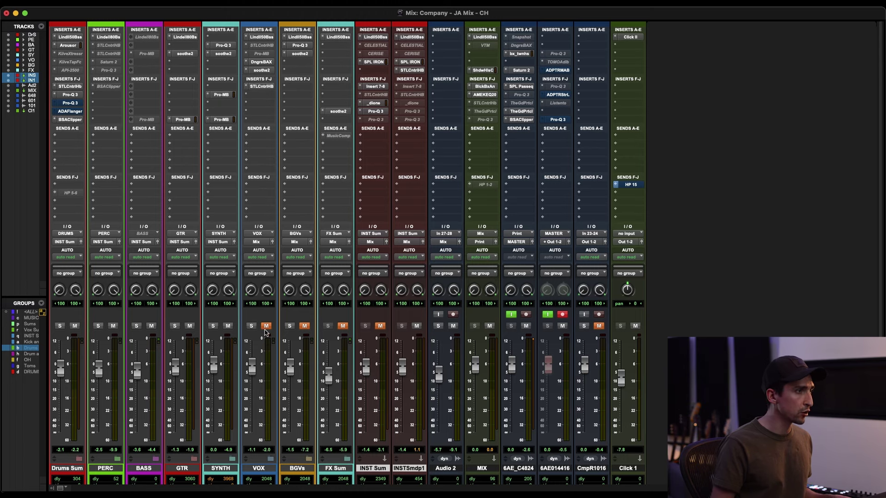
click(342, 327)
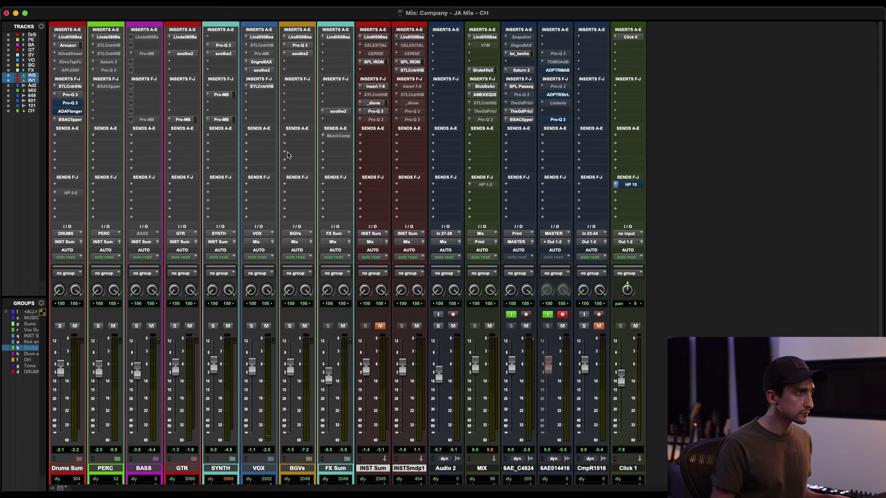
- Open ControlHub on the VOX track and play the song, toggling bypass to compare the vocals with and without the chain
click(261, 86)
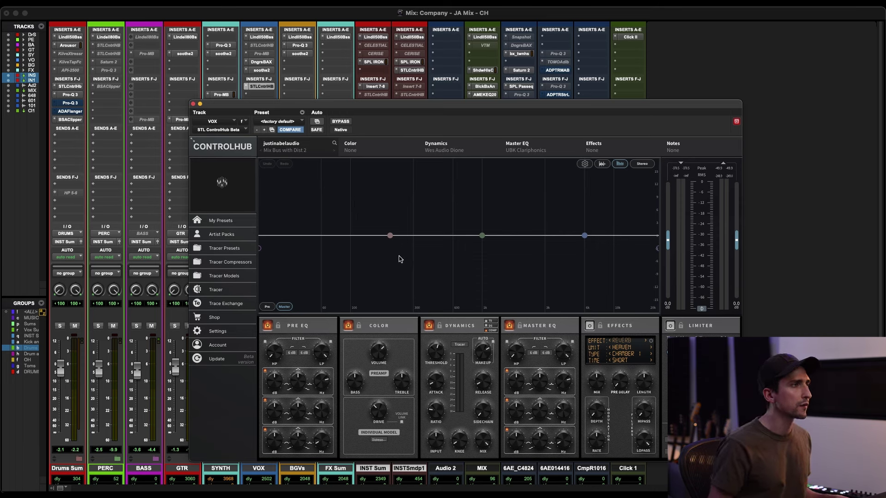
key(space)
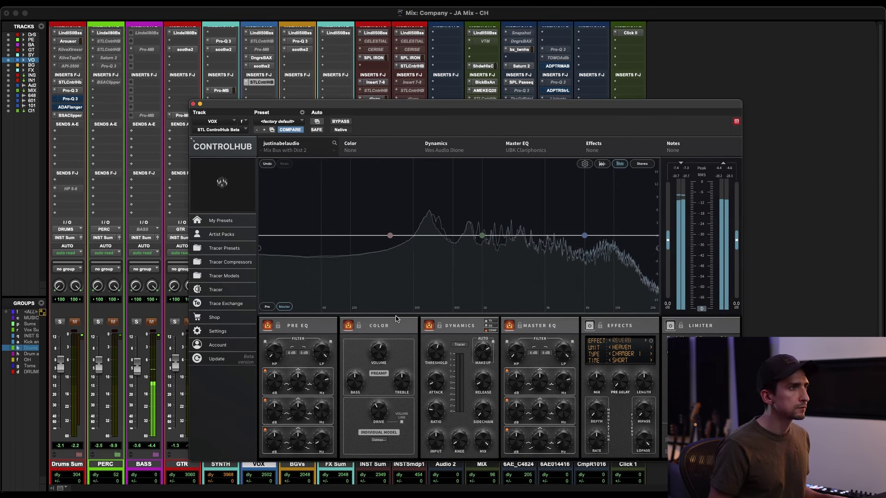
click(341, 121)
click(341, 121)
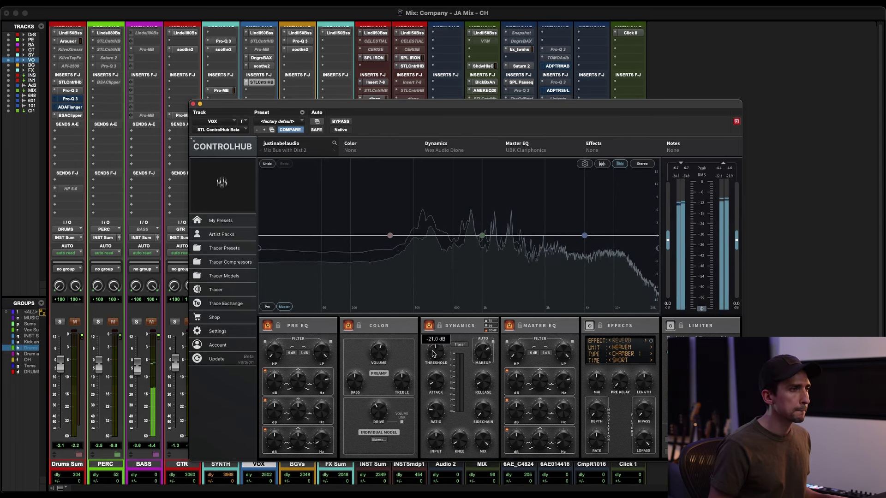
click(343, 122)
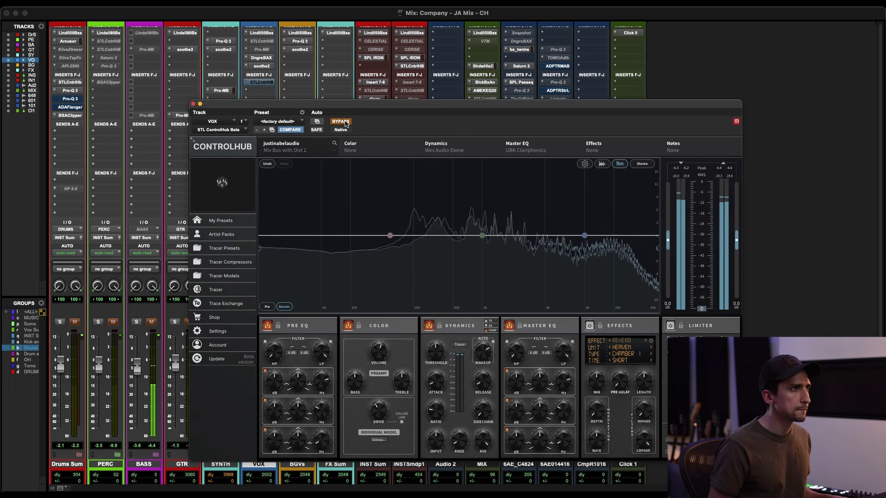
click(342, 121)
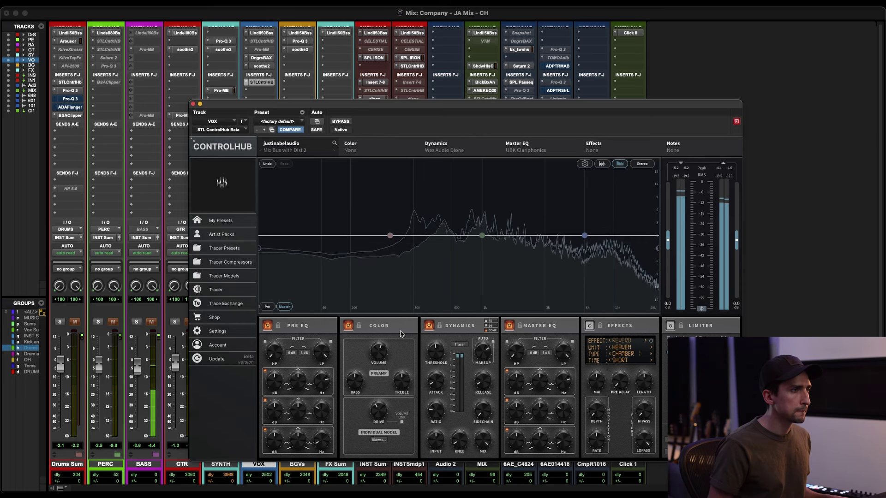
mouse_move(379, 412)
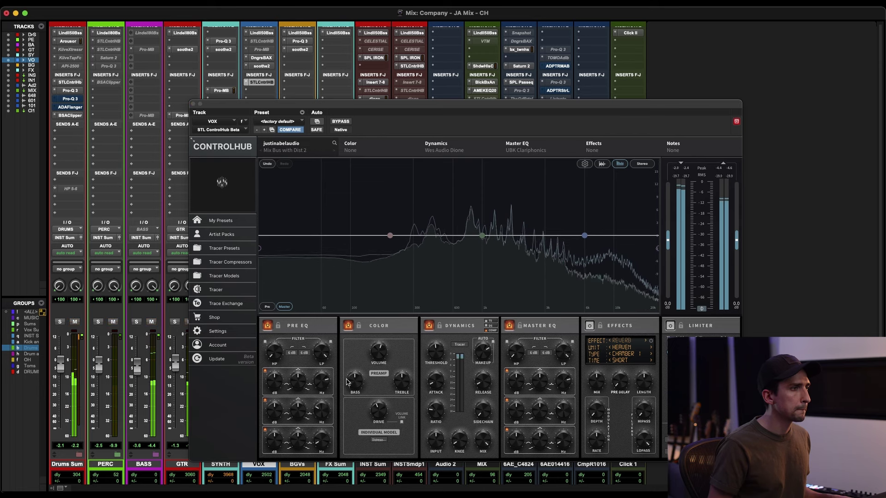
click(341, 122)
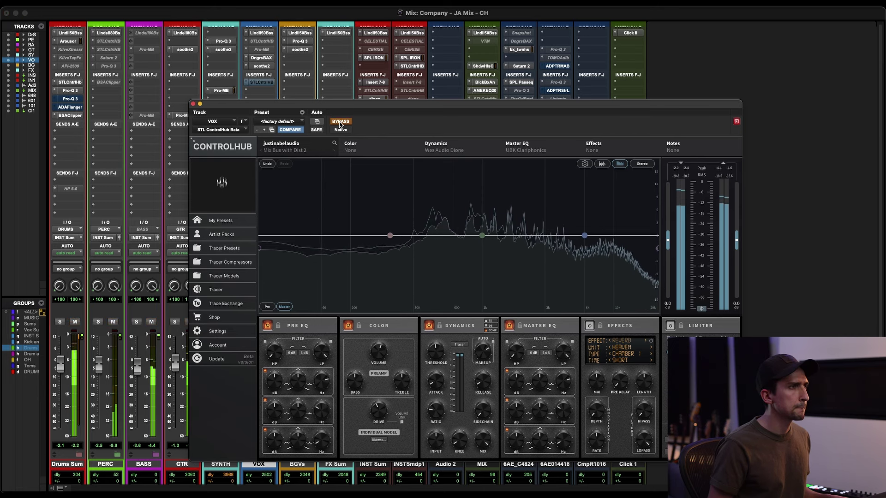
click(340, 122)
- Make a slight cut around 10 kHz with the Master EQ's high band, and adjust Color's drive to about -0.9 dB and its volume
mouse_move(584, 239)
drag(584, 239, 615, 237)
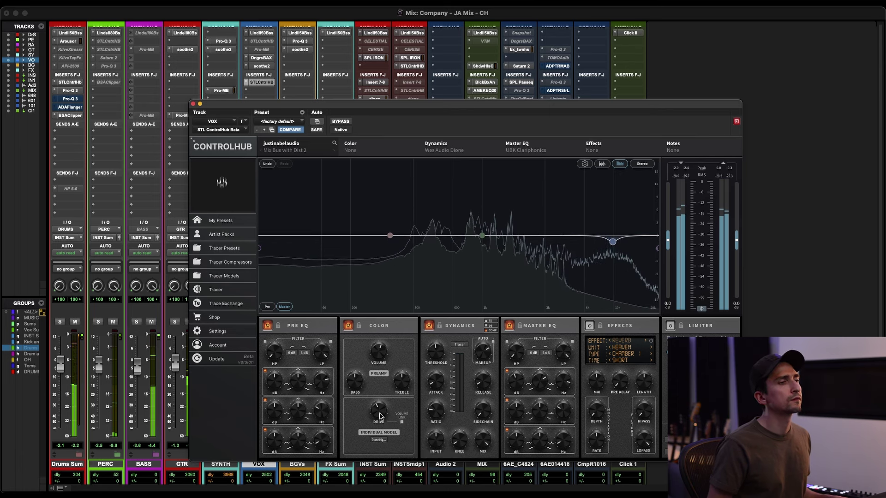
drag(380, 417, 379, 410)
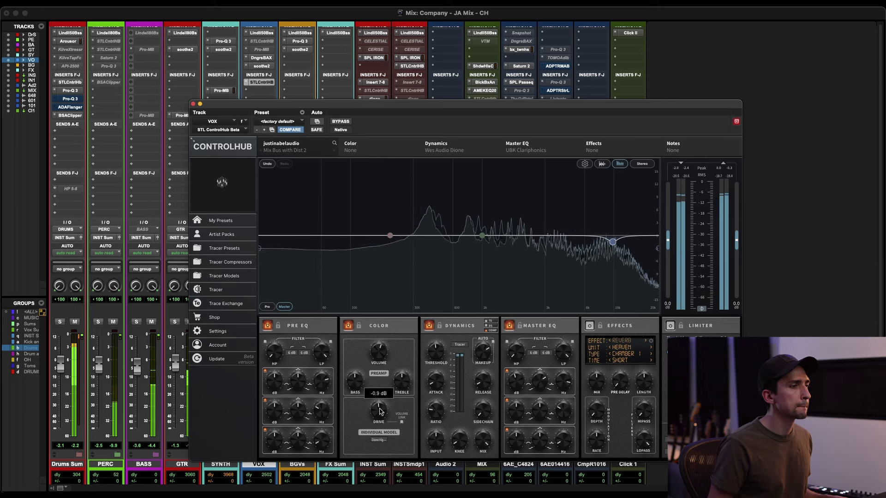
drag(378, 358, 378, 354)
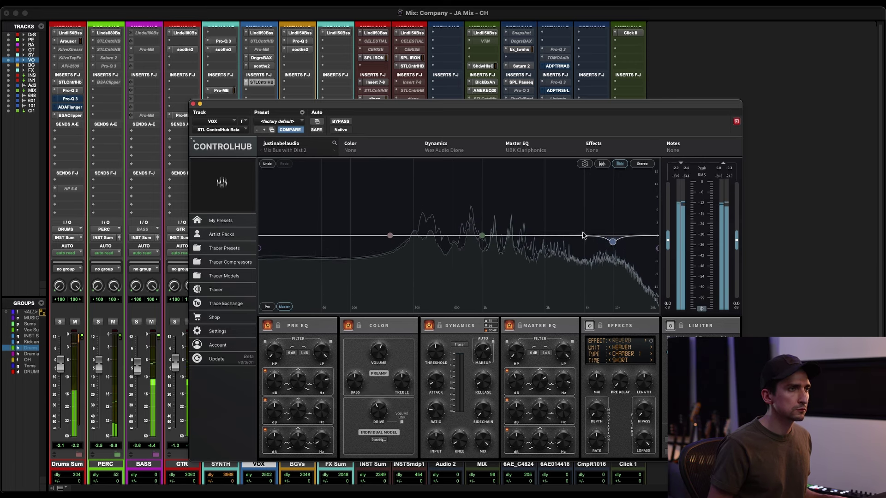
- Compare the adjusted vocal chain against bypass and stop playback with ControlHub active
click(344, 121)
click(344, 121)
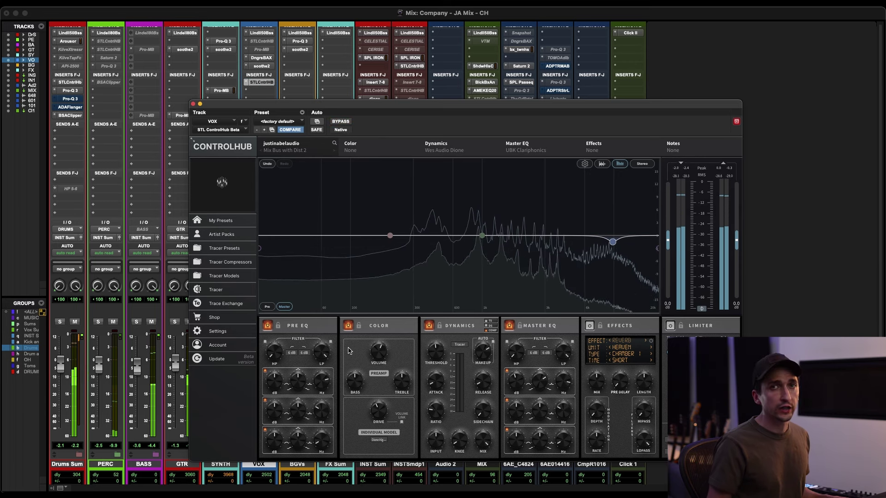
key(space)
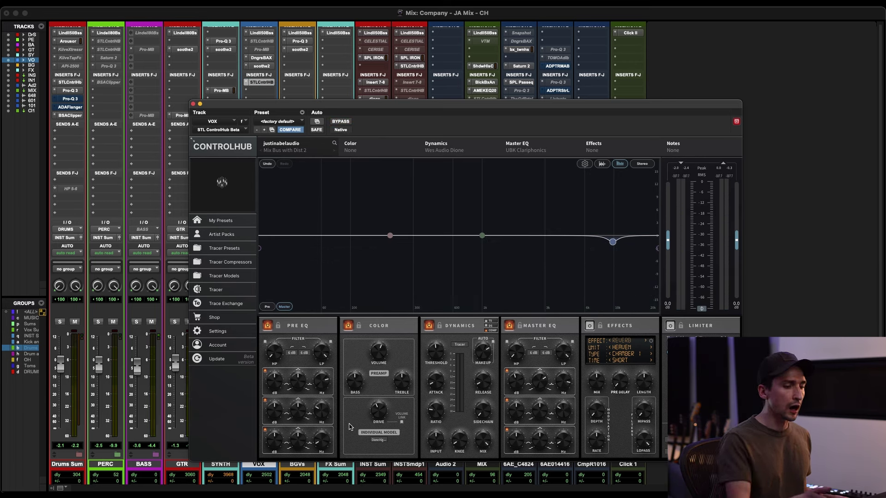